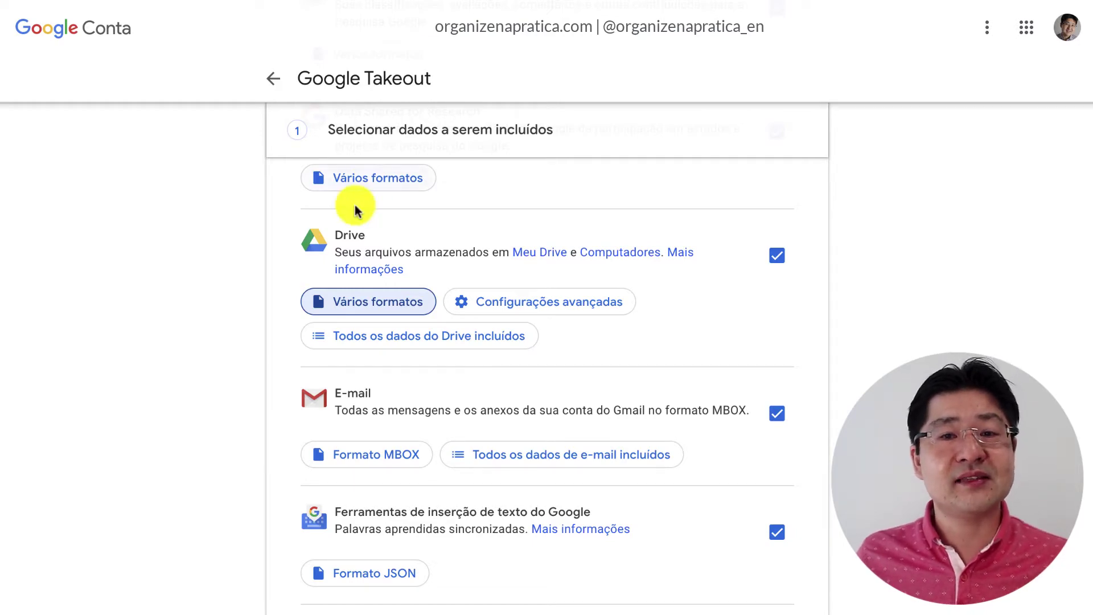
Examine the Drive export format options in Google Takeout, including the format choices for Documentos, and cancel the dialog.
scroll(353, 208, up, 15)
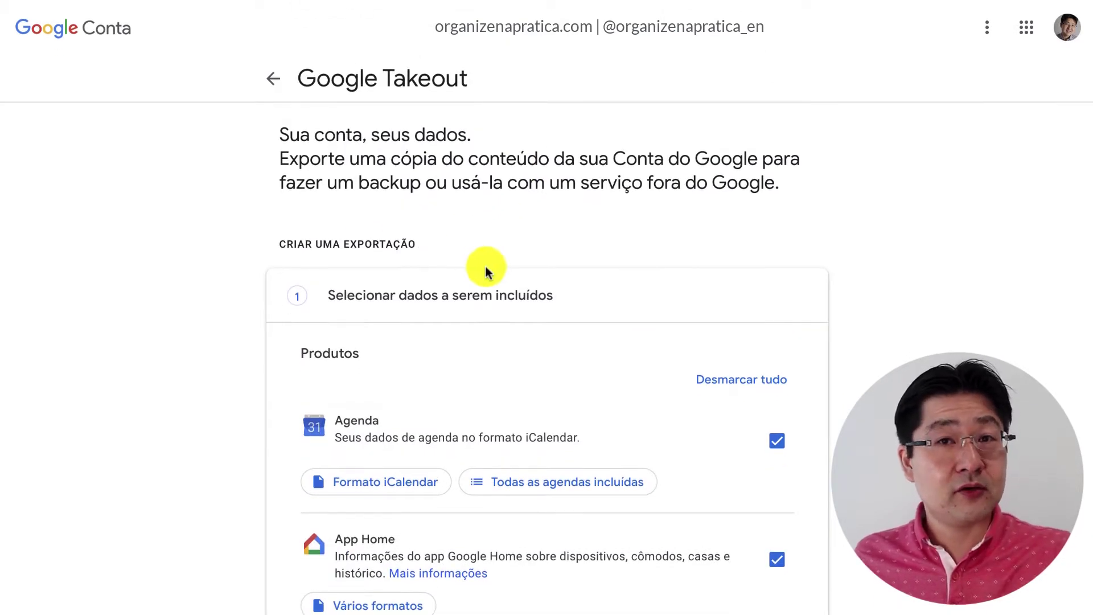
scroll(643, 298, down, 3)
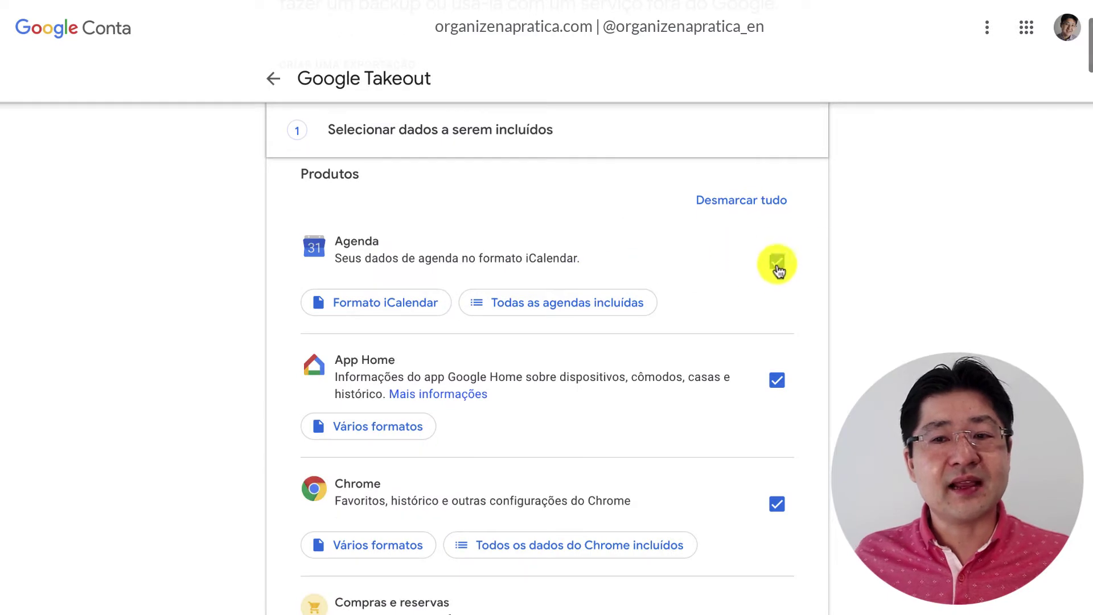
scroll(763, 495, down, 10)
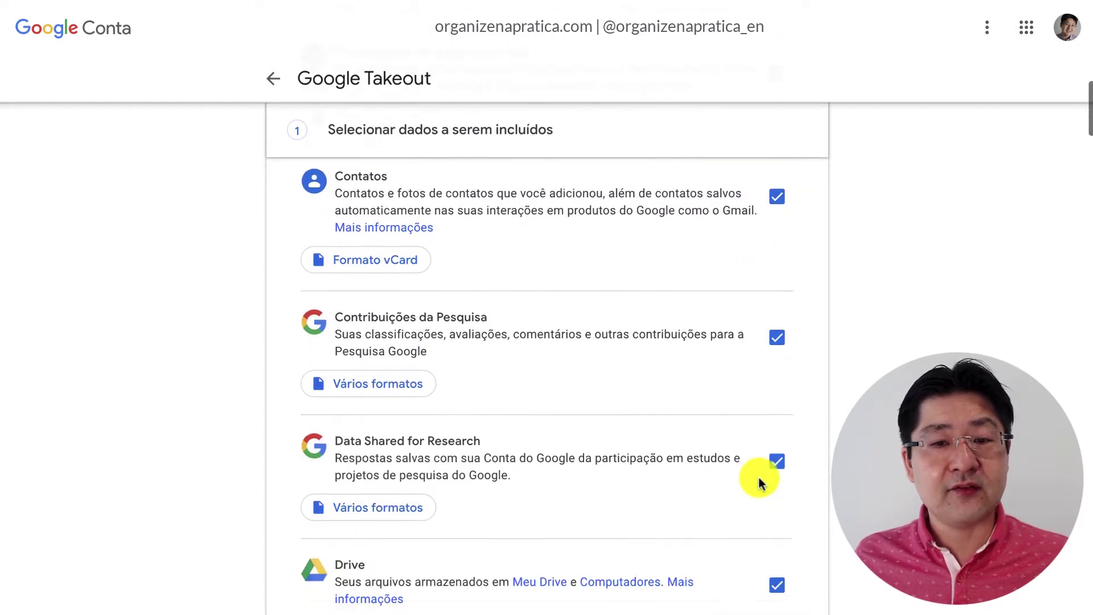
scroll(760, 483, down, 4)
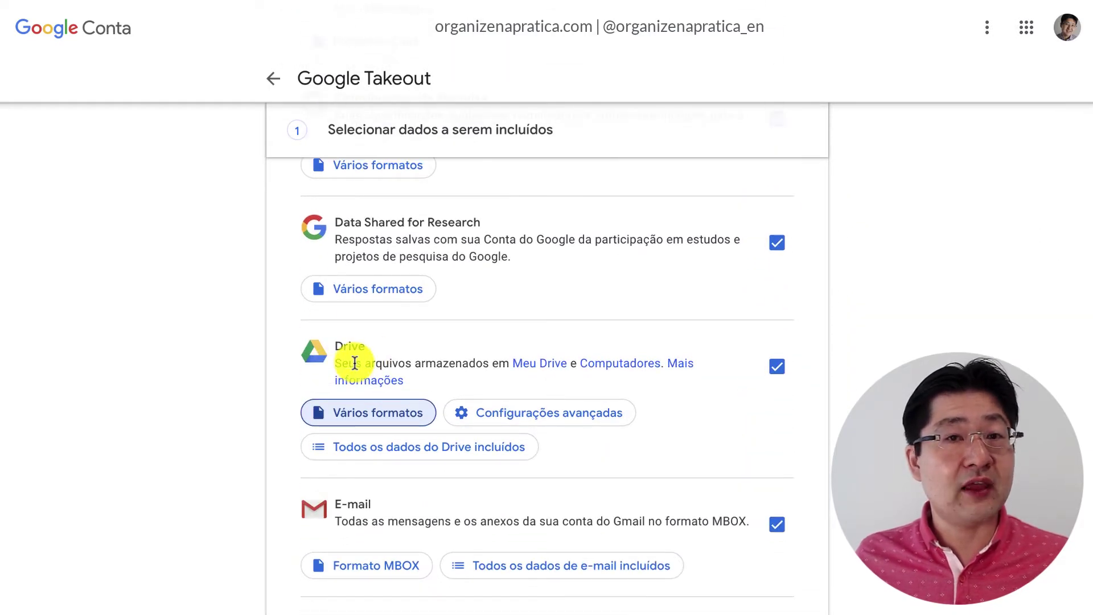
click(395, 425)
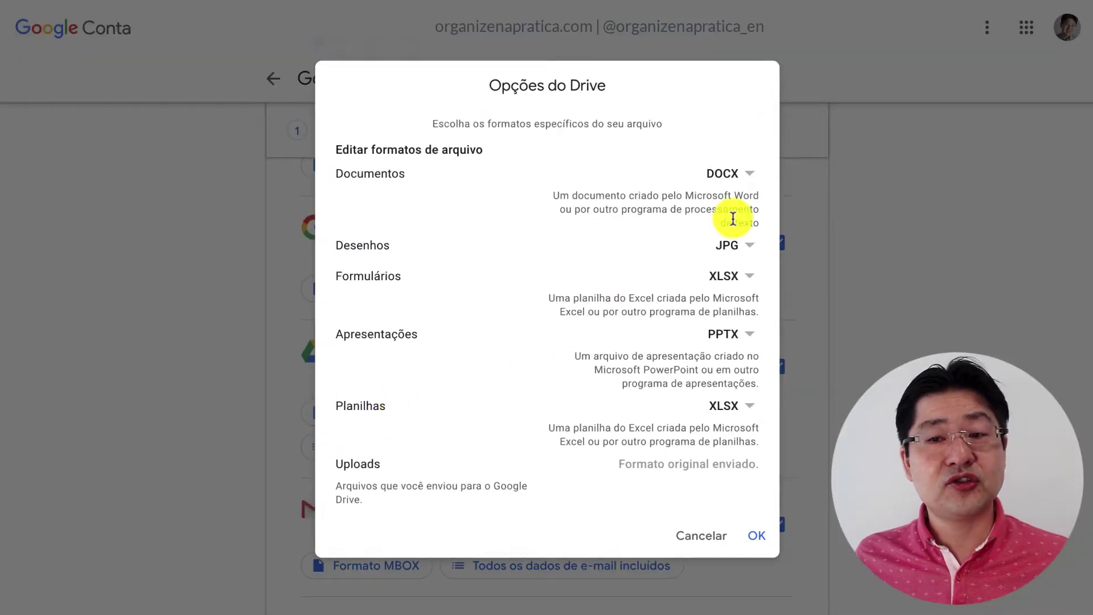
click(723, 176)
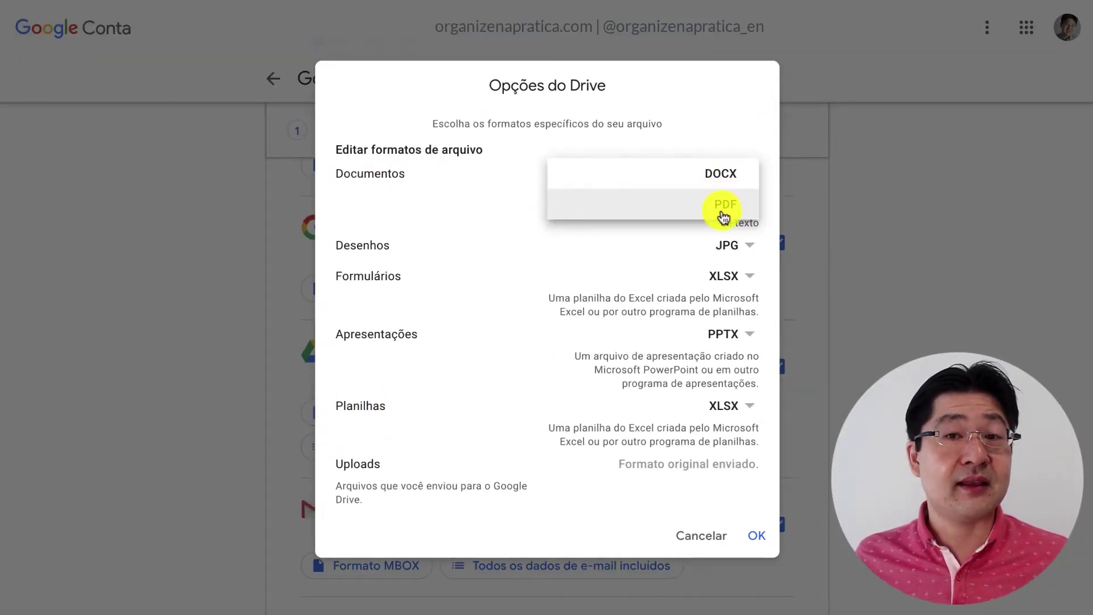
click(733, 181)
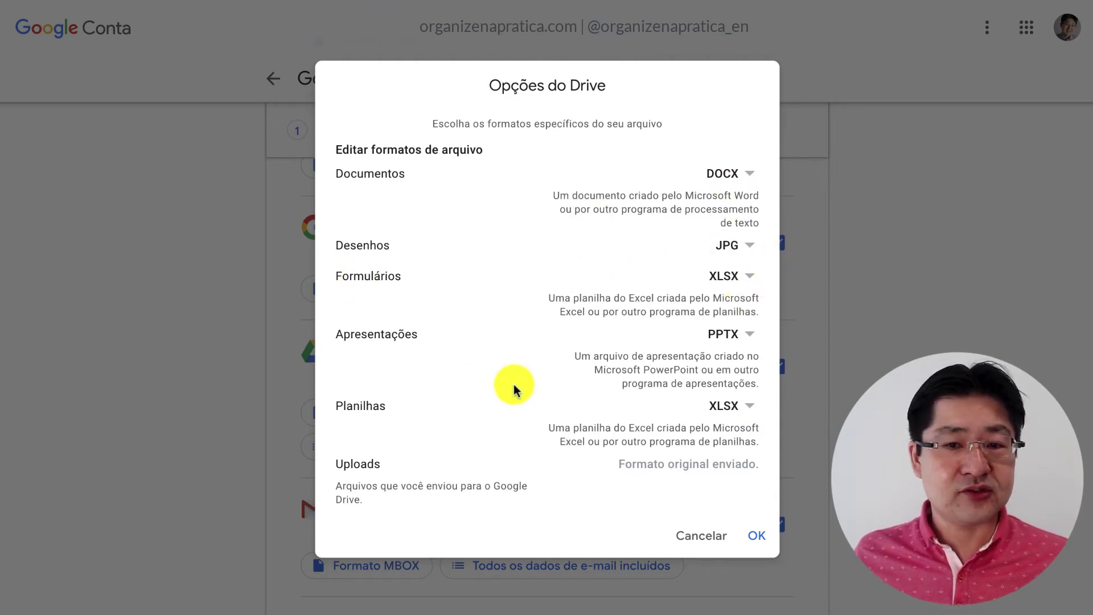
click(695, 544)
scroll(654, 371, down, 6)
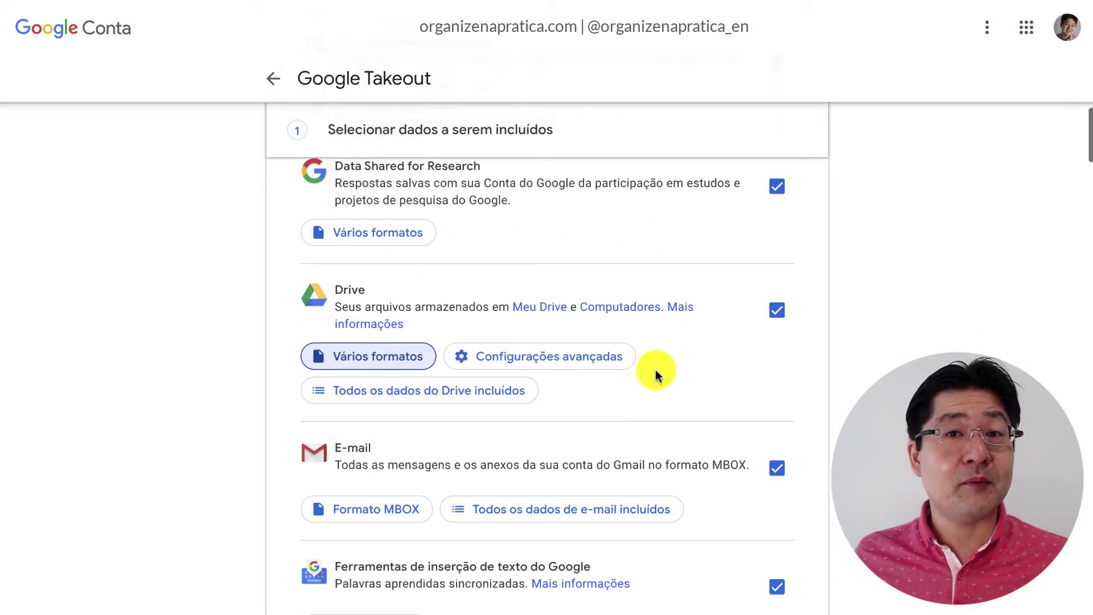
Open the Sales Data spreadsheet from the Temp Demo folder in Google Drive and look through its rows.
click(273, 78)
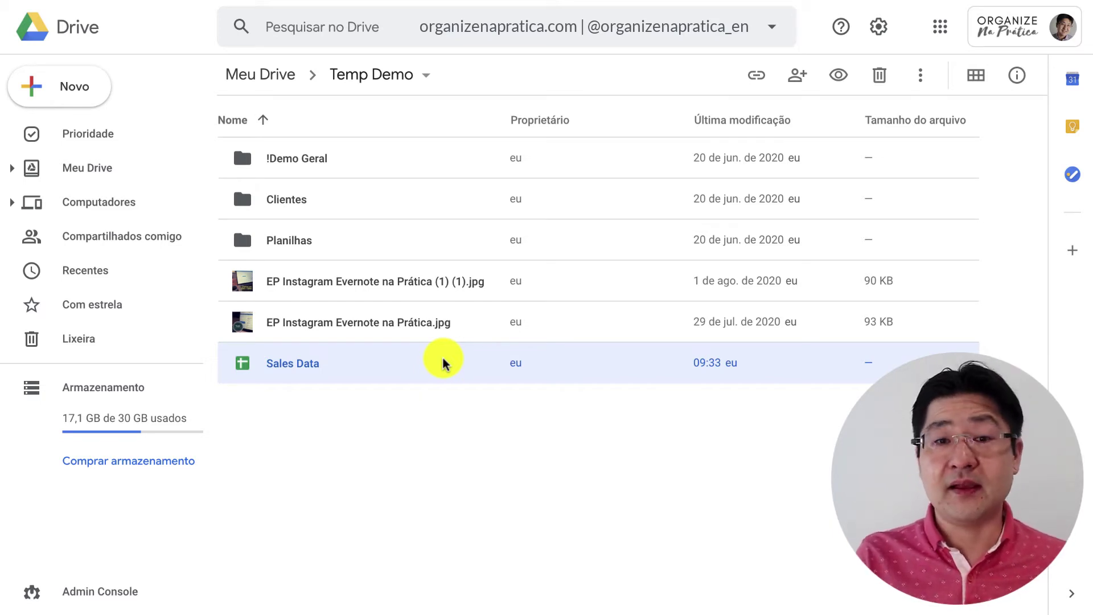
double_click(371, 366)
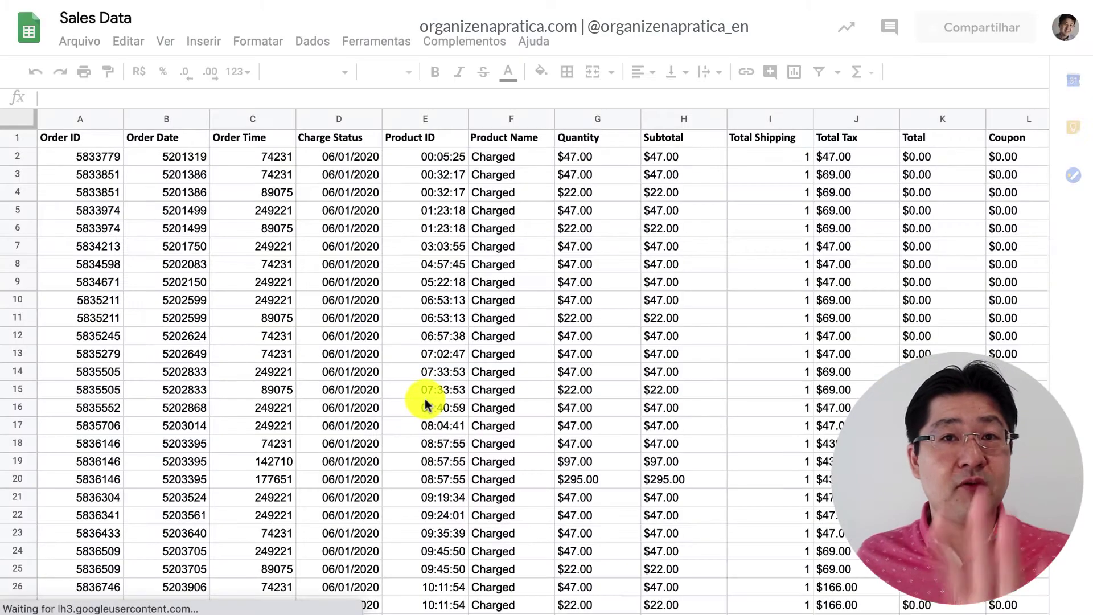
scroll(393, 355, down, 20)
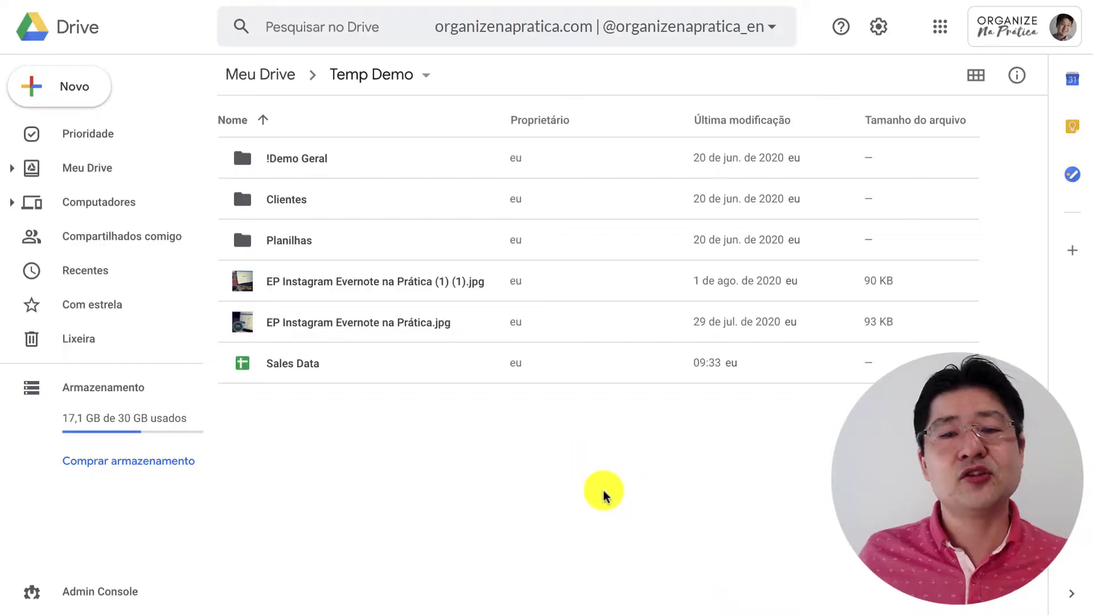
Switch to Finder and open the Temp Demo folder inside the synced GSuite Organize folder.
key(super+Tab)
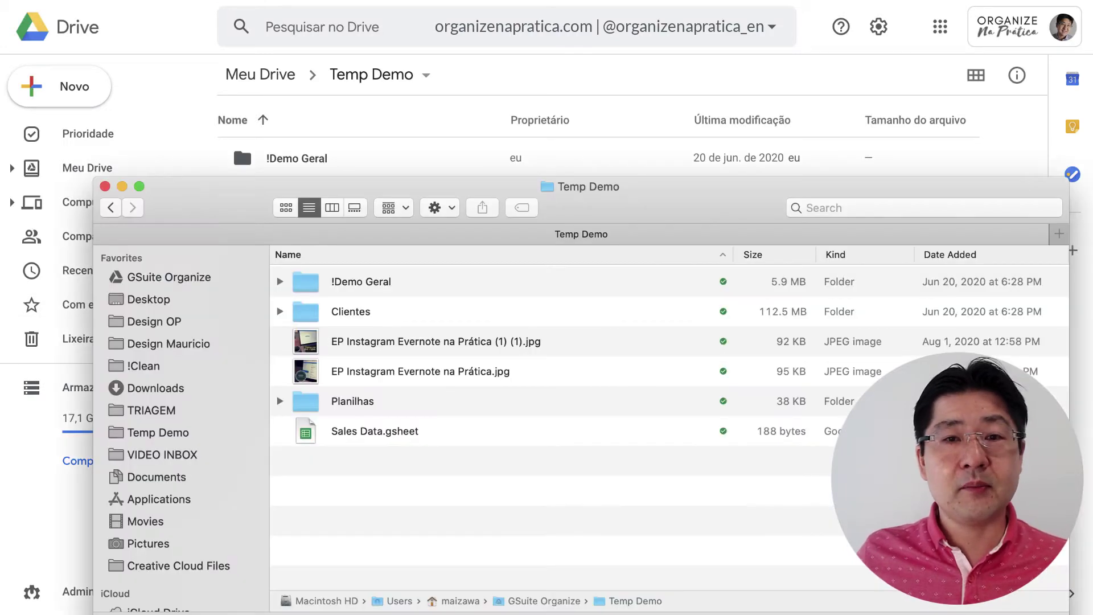
drag(639, 200, 623, 191)
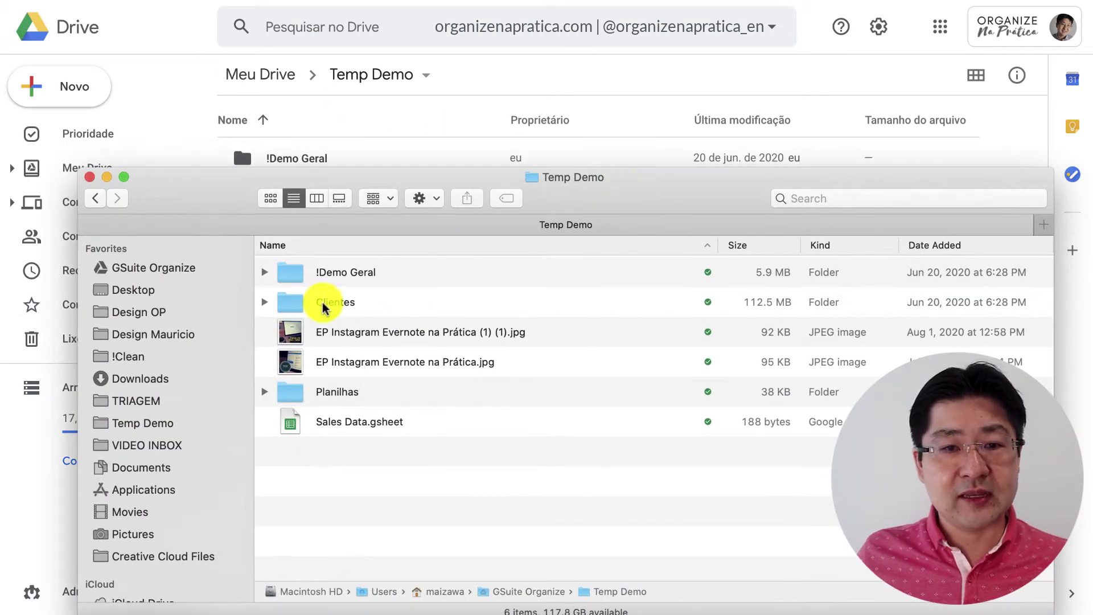
click(152, 272)
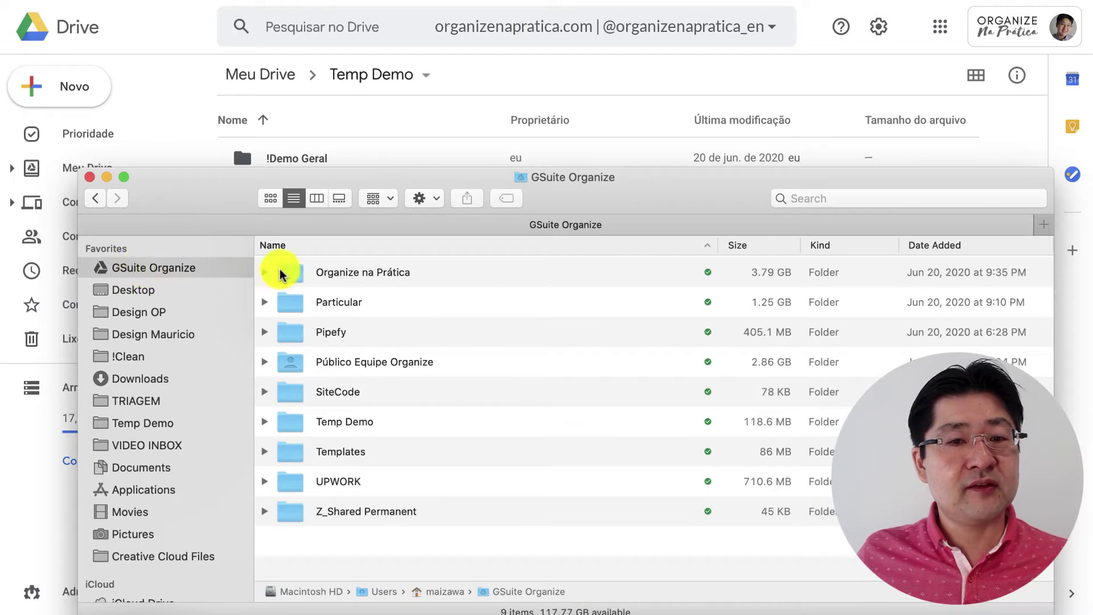
double_click(357, 424)
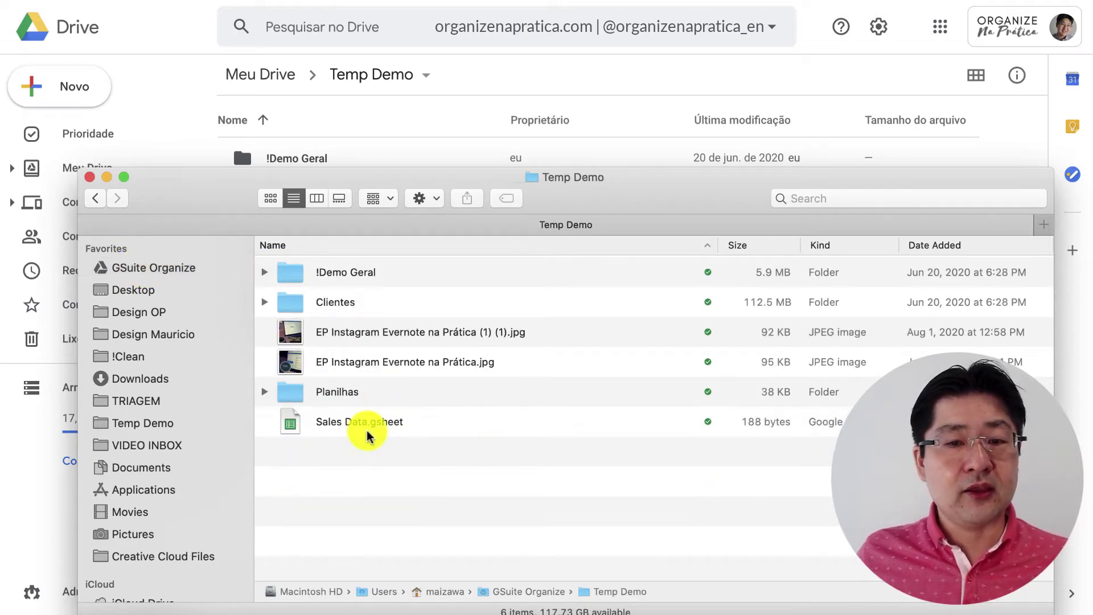
Open the Sales Data.gsheet file from the Temp Demo folder with TextEdit.app.
click(364, 424)
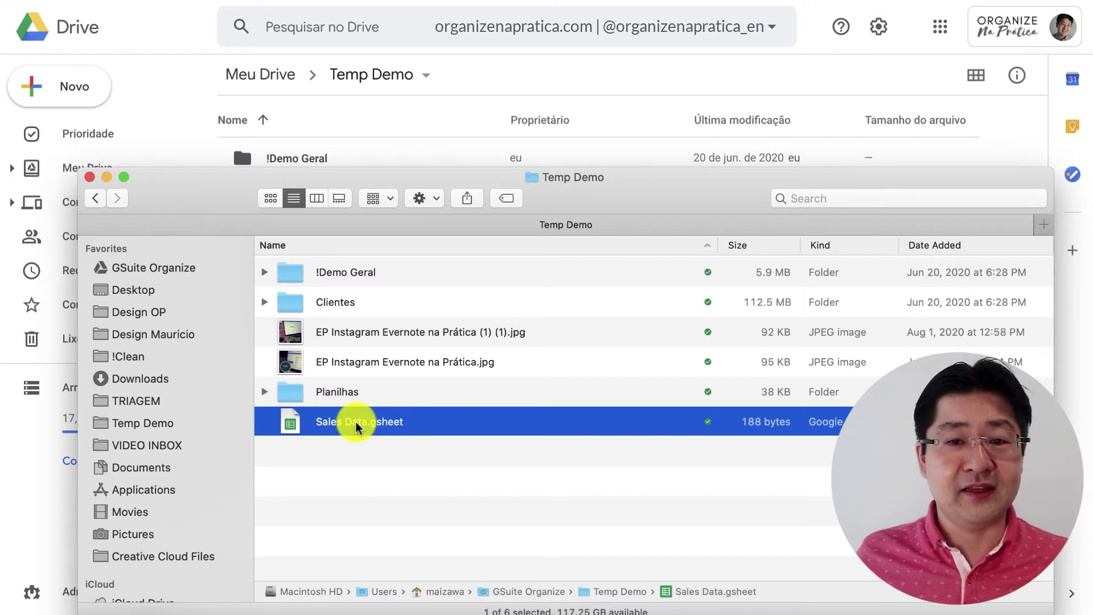
right_click(335, 422)
mouse_move(390, 399)
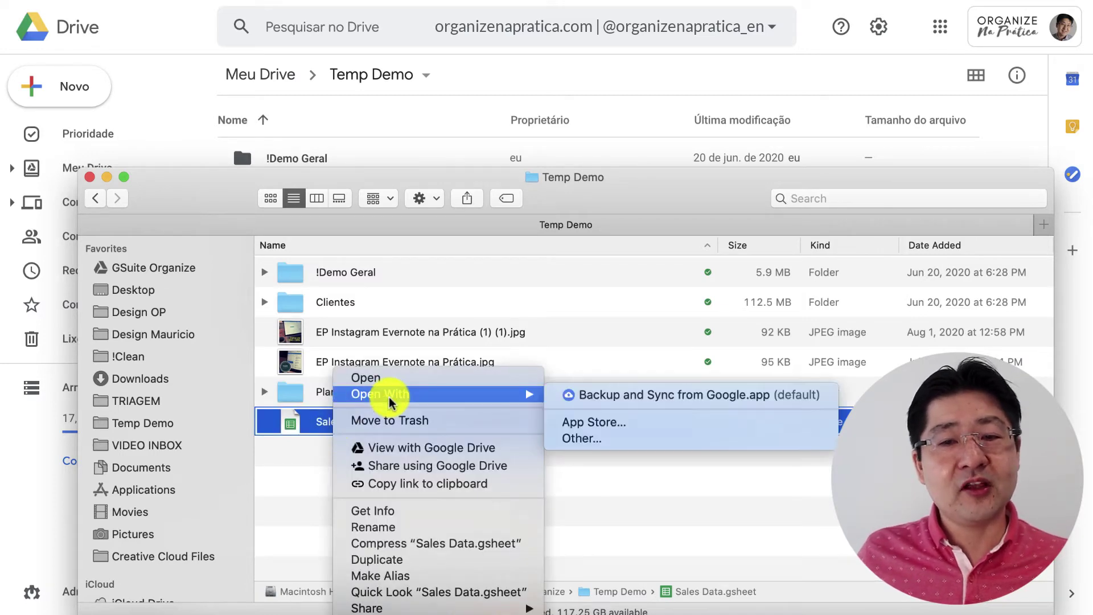
click(648, 437)
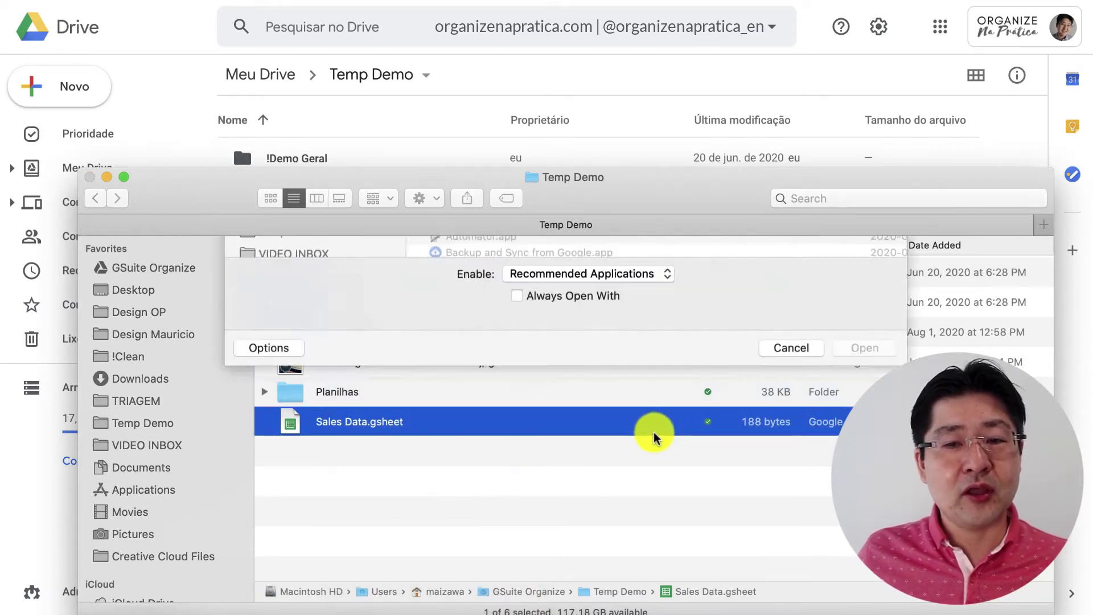
scroll(549, 459, down, 3)
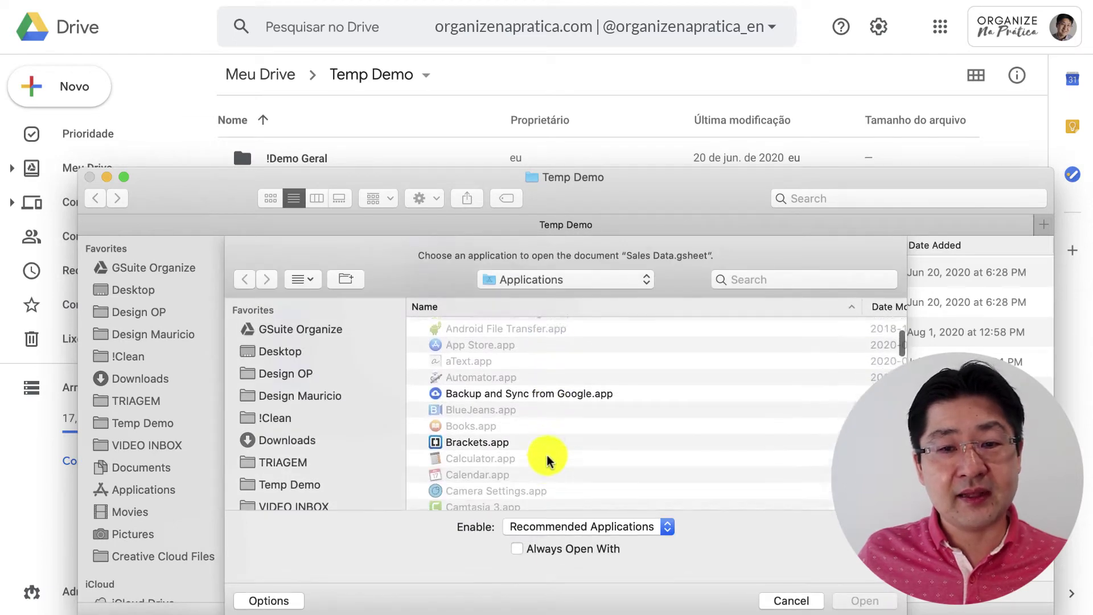
scroll(550, 456, down, 10)
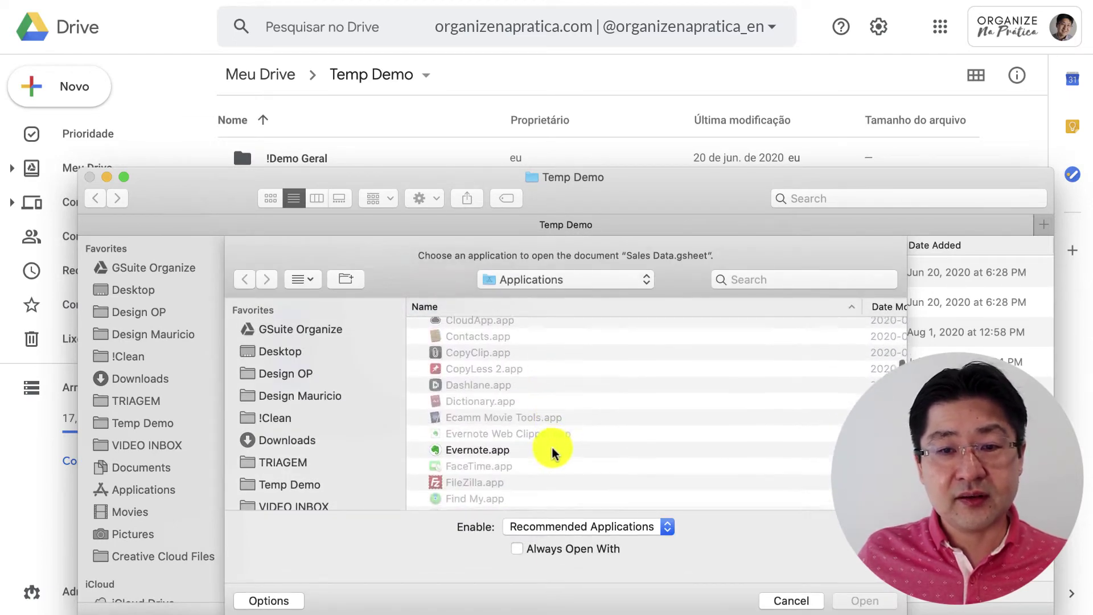
text(text)
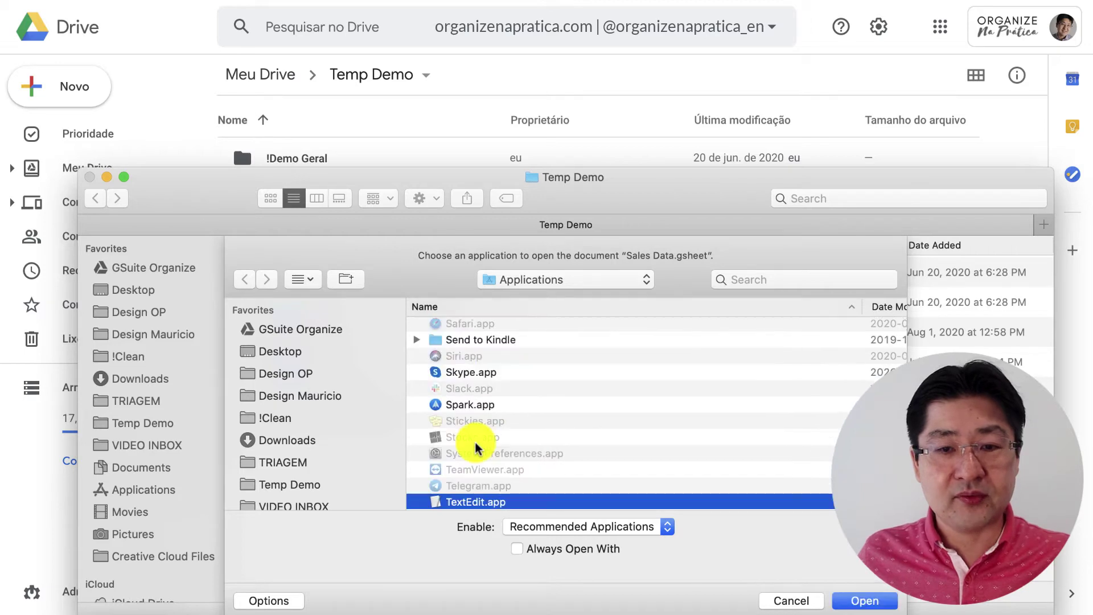
click(884, 606)
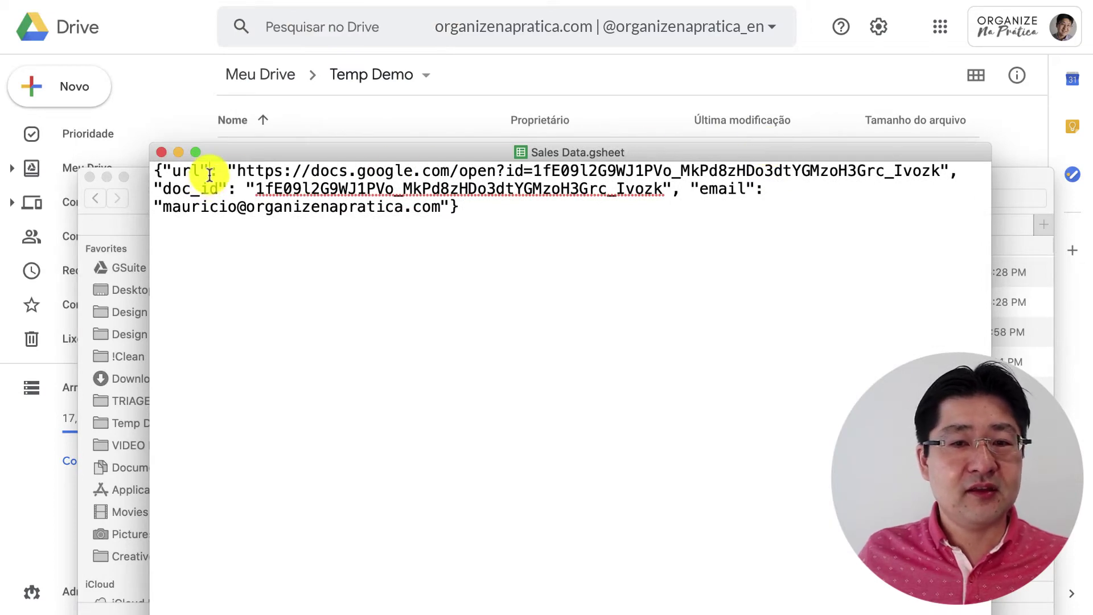
Inspect the document URL stored in the Sales Data.gsheet text and close the file.
drag(226, 171, 620, 173)
click(623, 173)
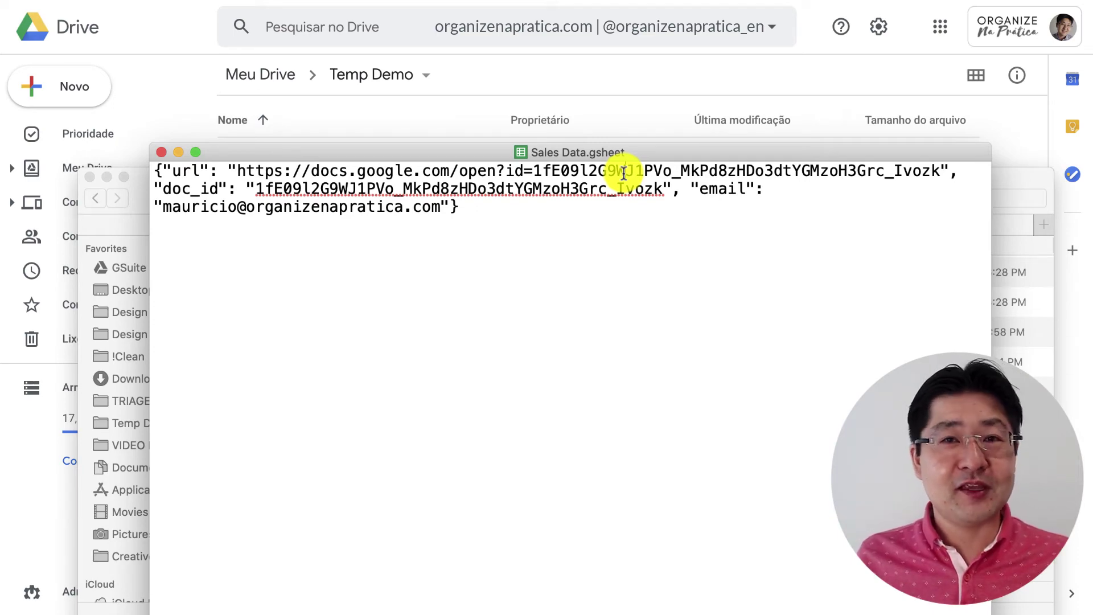
click(162, 152)
click(377, 421)
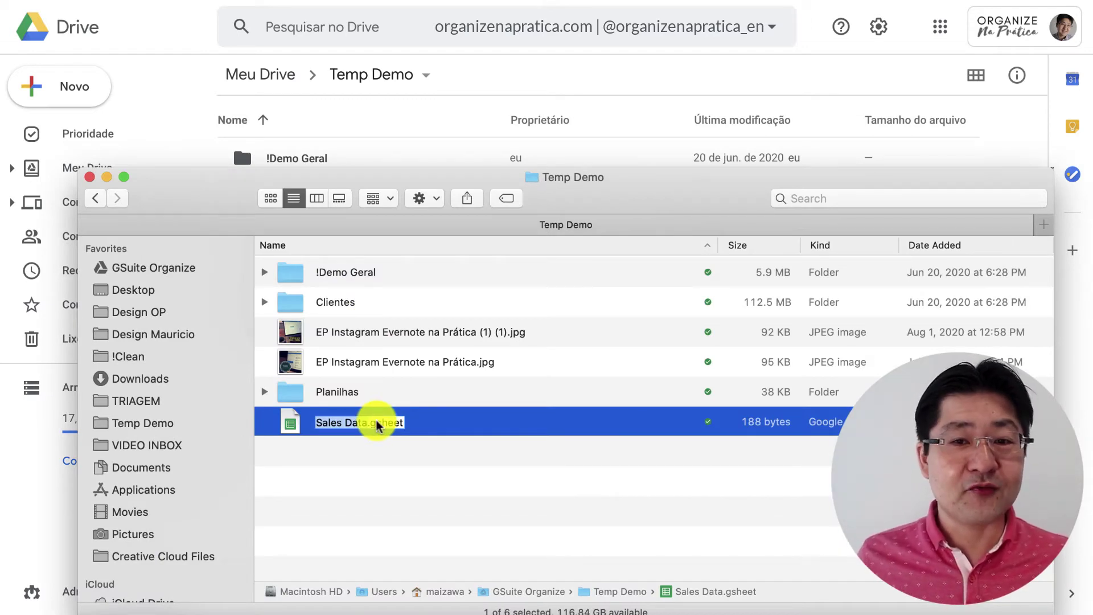
Return to Google Drive in the browser and download the Sales Data spreadsheet from the Temp Demo folder.
click(441, 135)
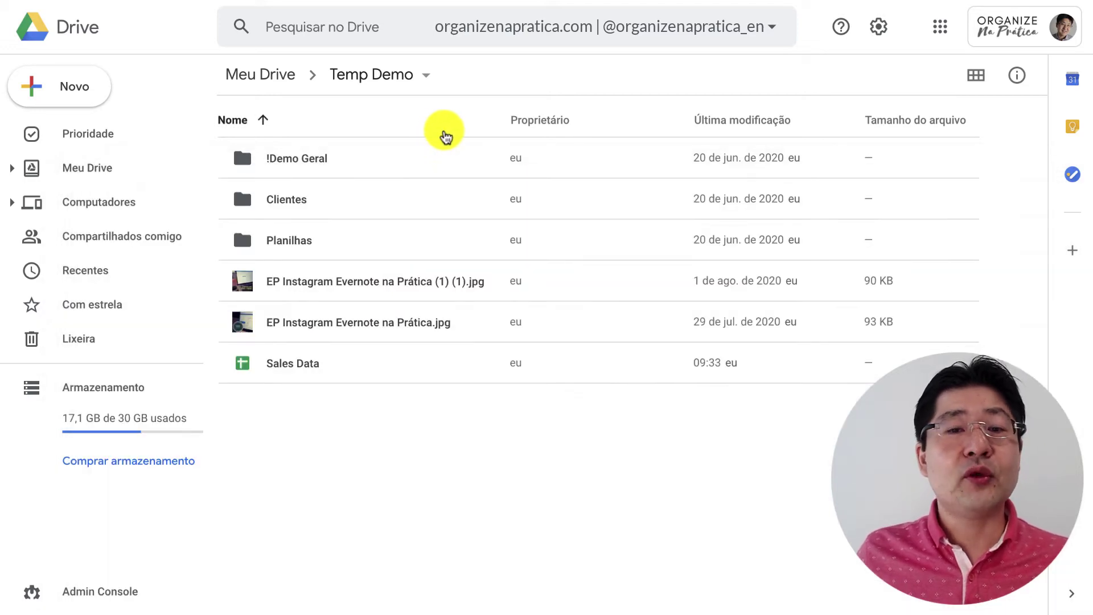
click(318, 367)
right_click(305, 368)
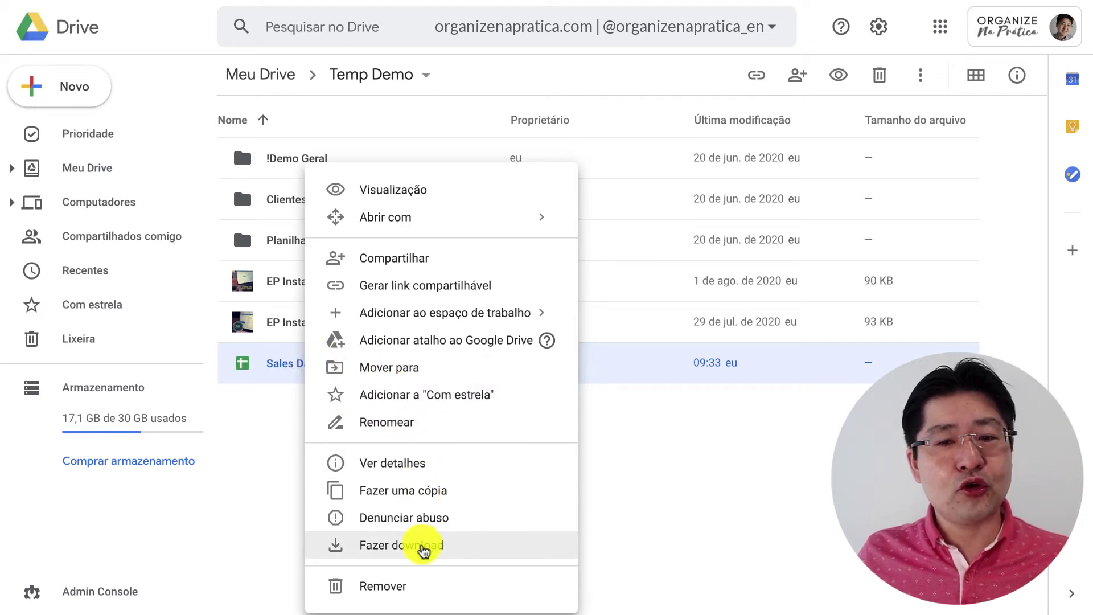
click(424, 547)
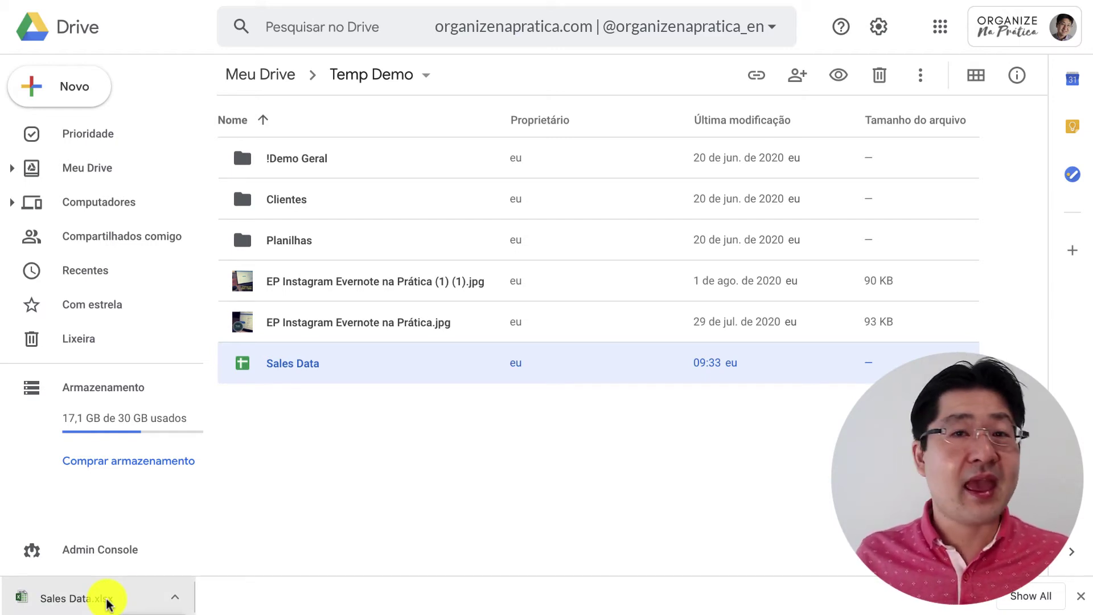
Open the downloaded Sales Data.xlsx in Excel to view its contents and close the workbook.
click(108, 602)
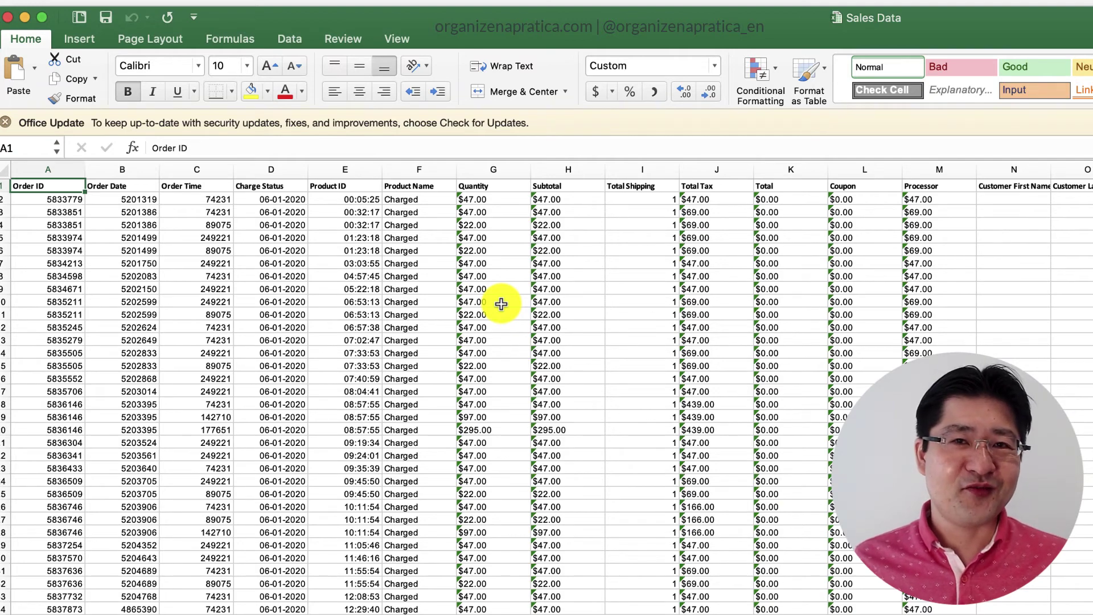
drag(259, 22, 398, 33)
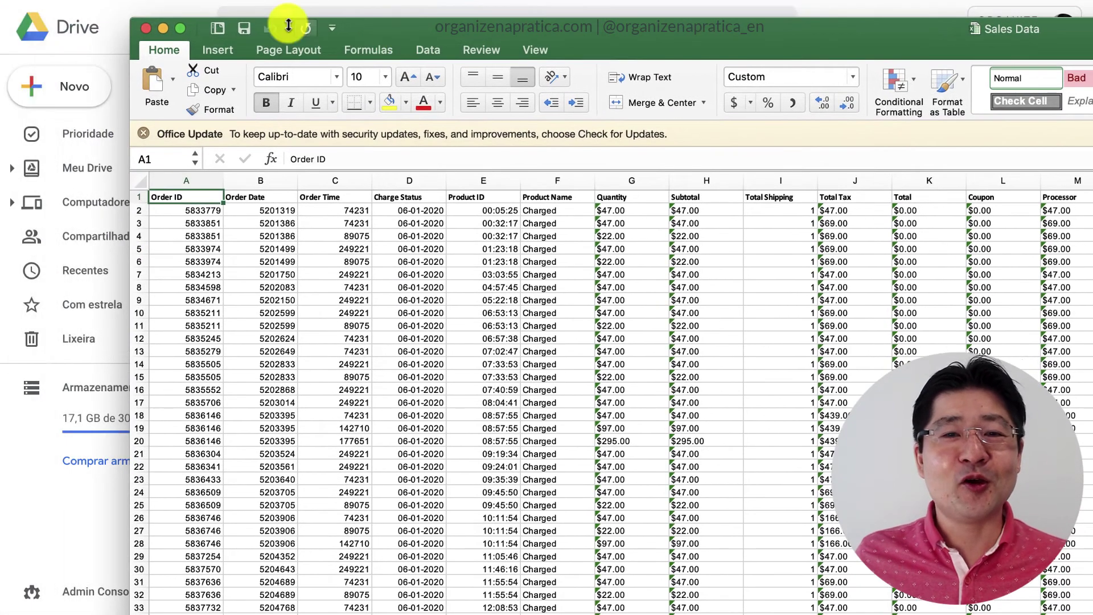
click(146, 29)
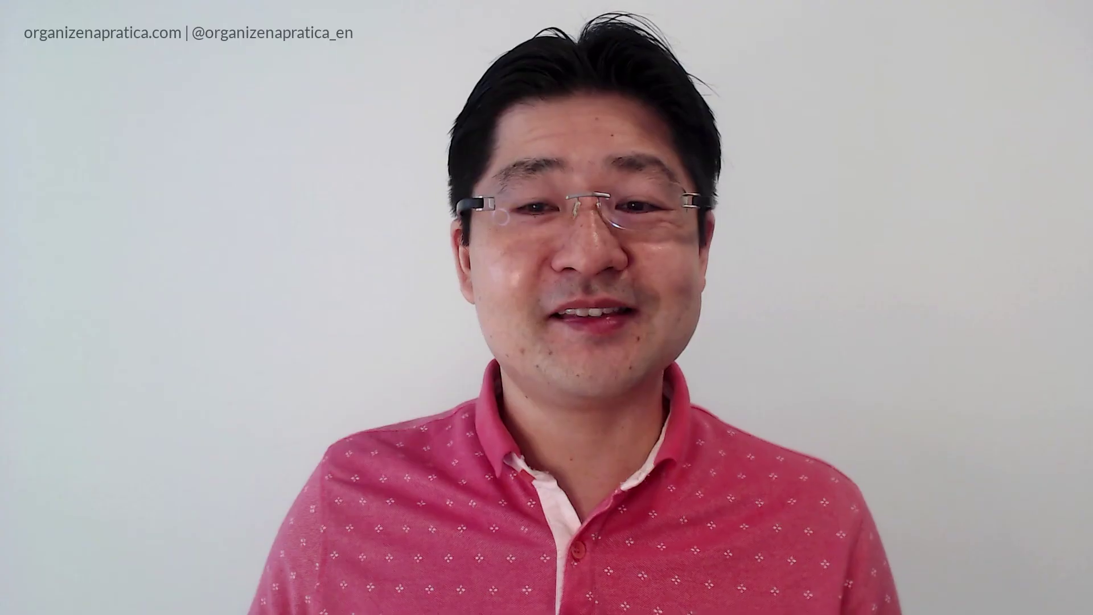